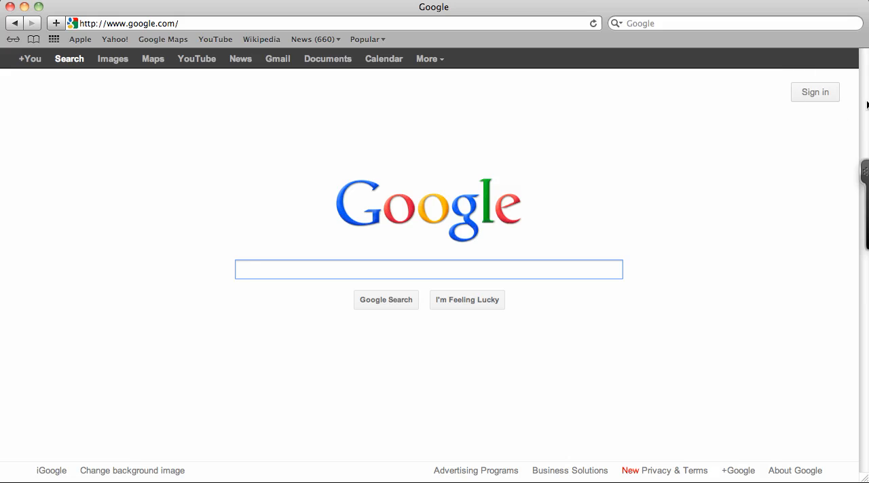
- Sign in to the Google account with its e-mail address and password
left_click(810, 98)
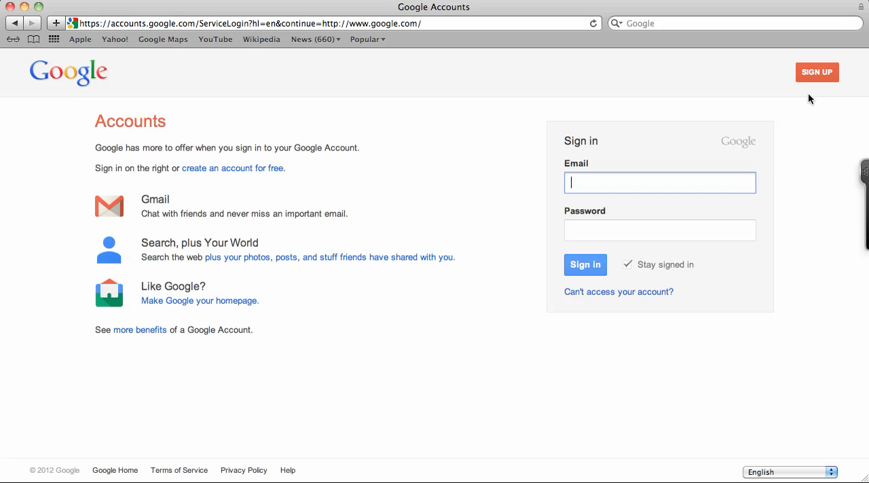
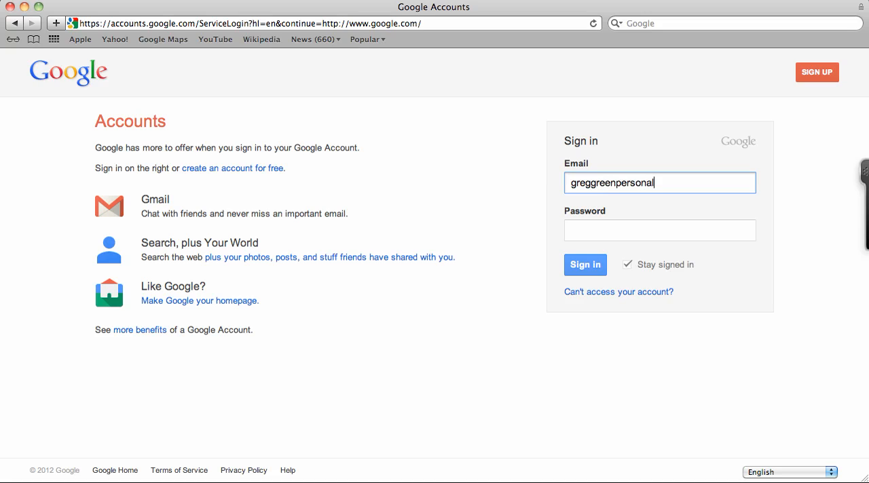
key("Tab")
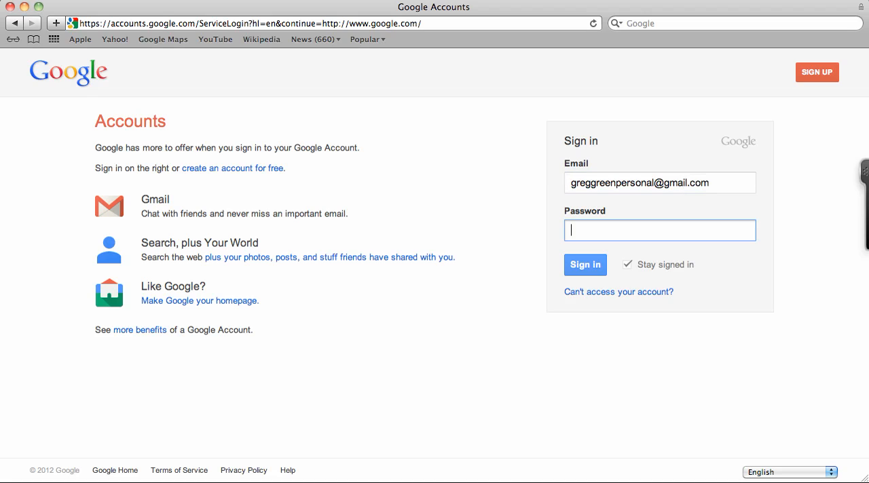
type("•••••••••")
key("Return")
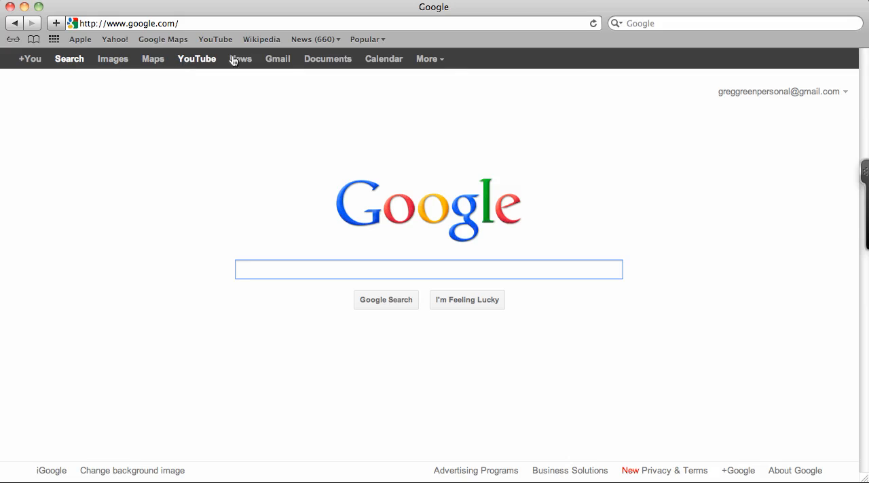
- Open Google Groups from the Social section of Google's full product list
left_click(441, 63)
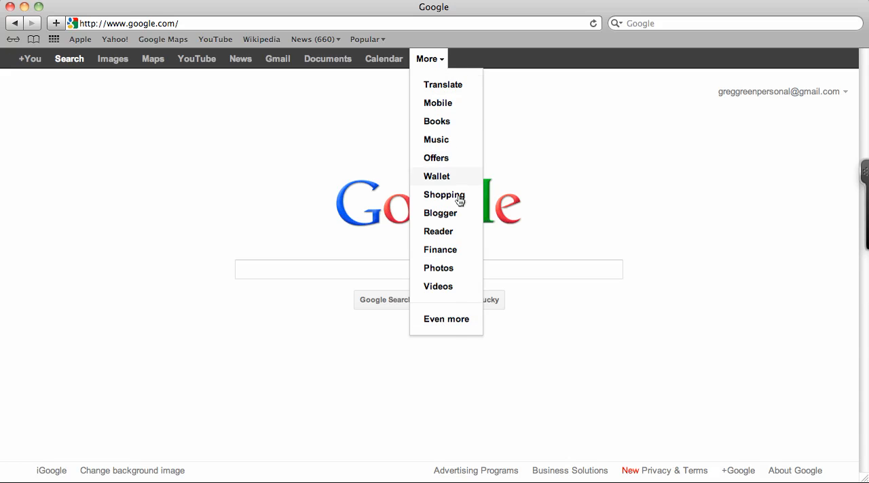
left_click(465, 323)
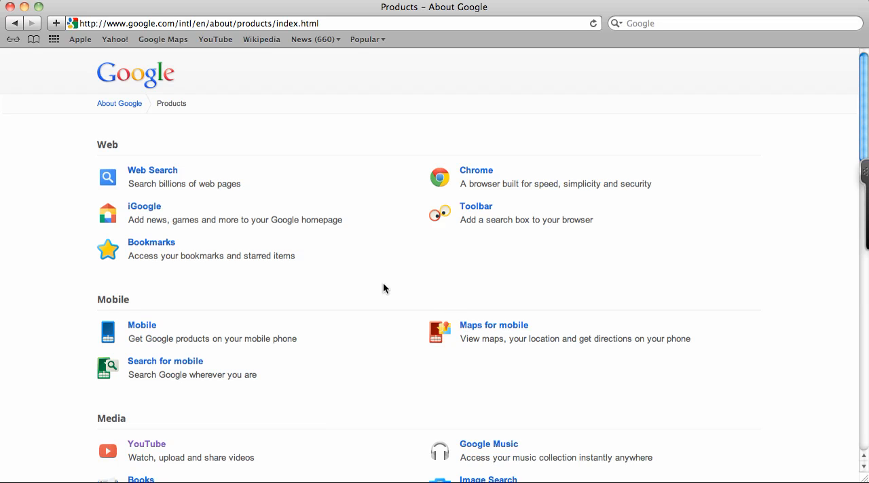
scroll(338, 158, "down", 1)
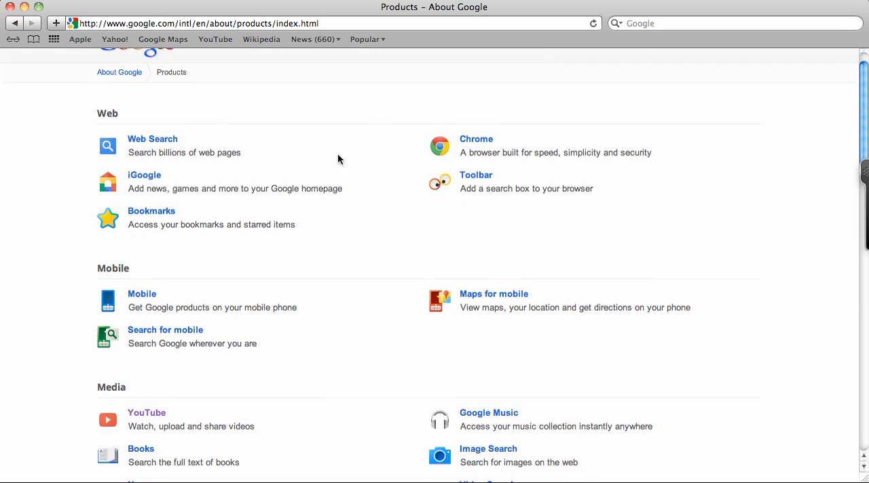
scroll(338, 159, "down", 2)
scroll(338, 158, "down", 5)
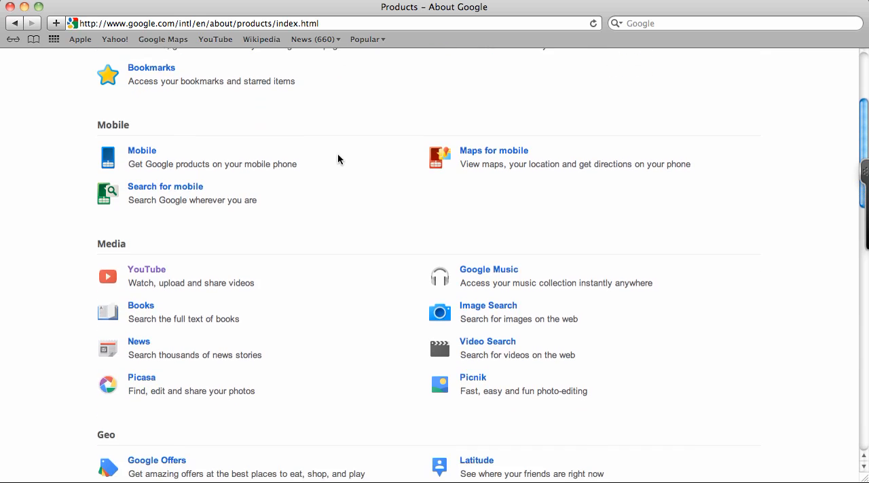
scroll(338, 159, "down", 4)
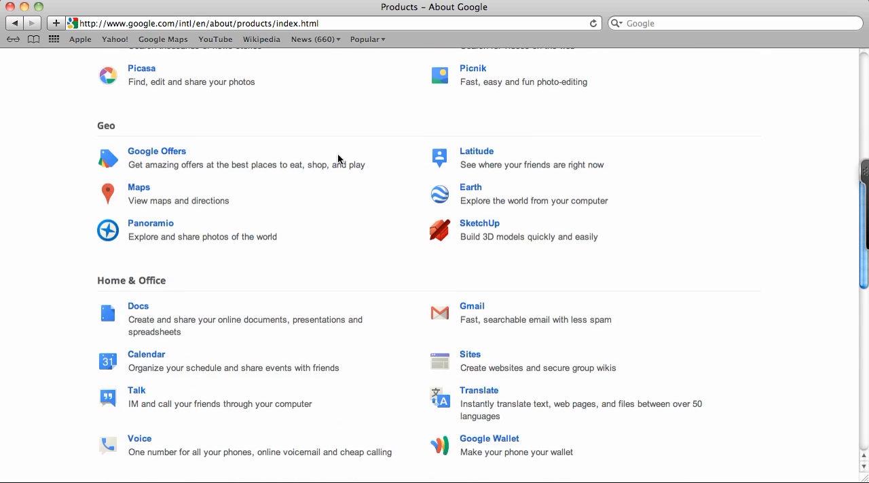
scroll(338, 159, "down", 7)
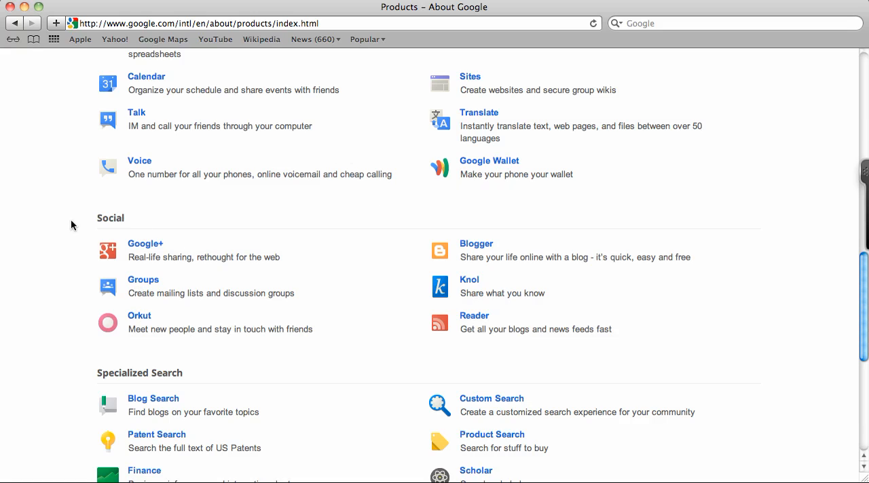
left_click(136, 281)
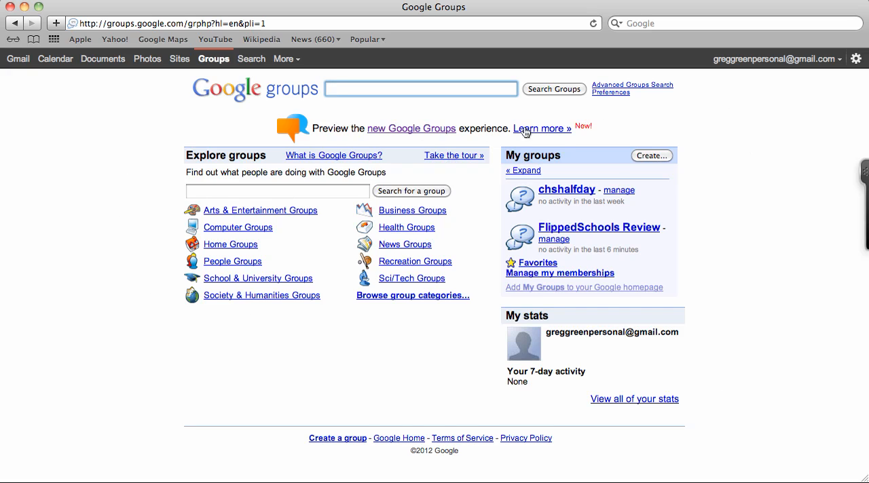
- Start a new group from the new Google Groups preview and name it "New Flipped Schools Group"
left_click(434, 128)
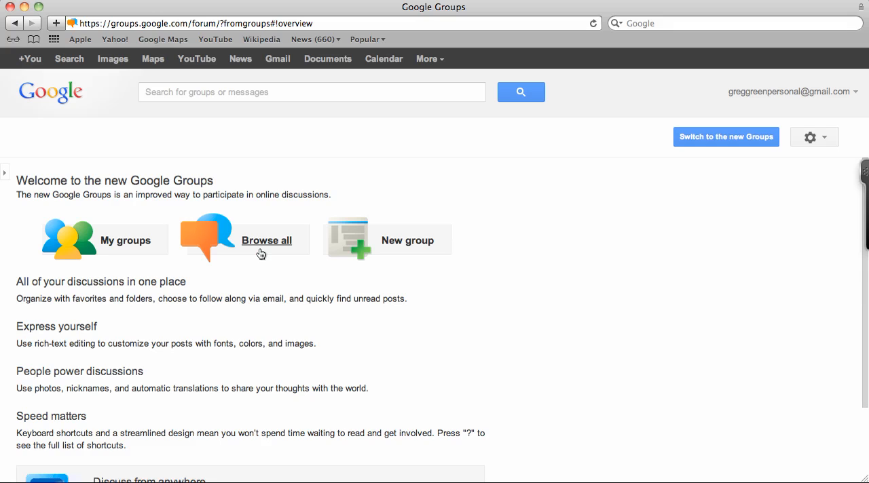
left_click(412, 243)
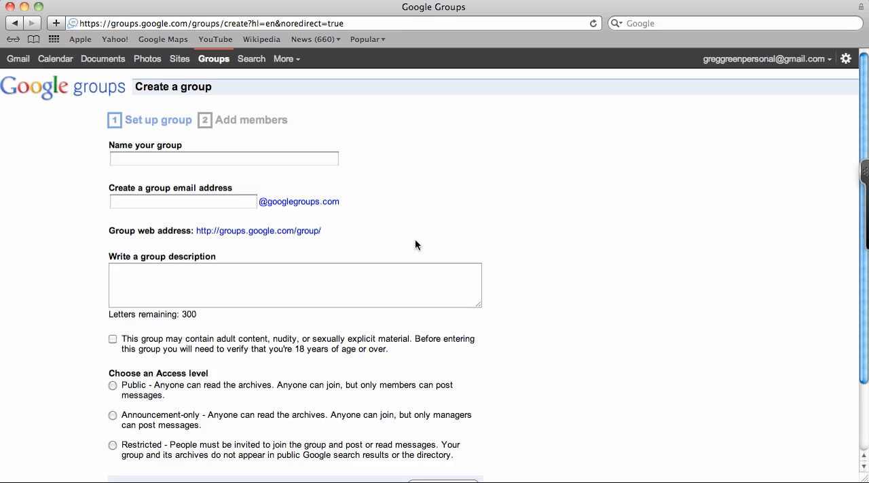
left_click(179, 160)
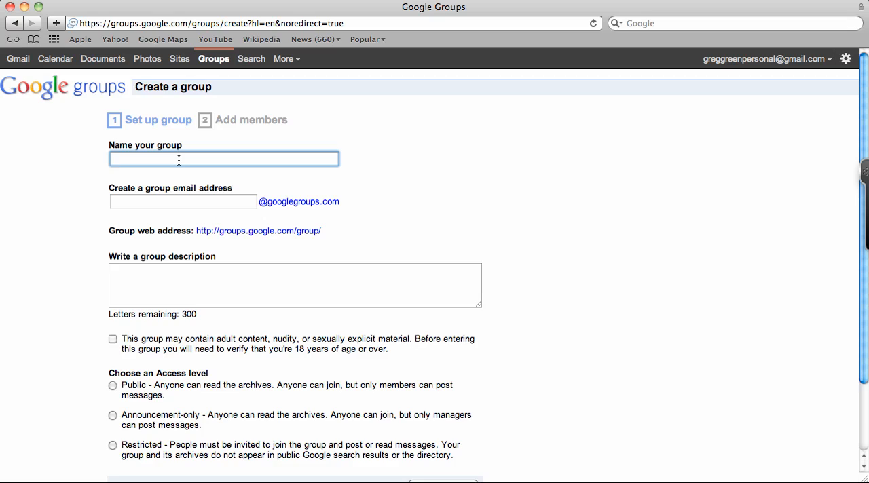
type("New Flipped S")
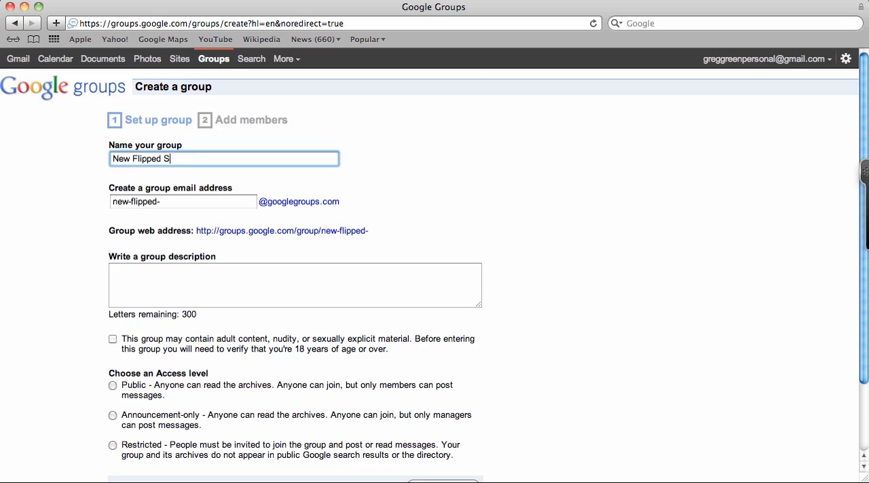
type("chools ")
type("Gro")
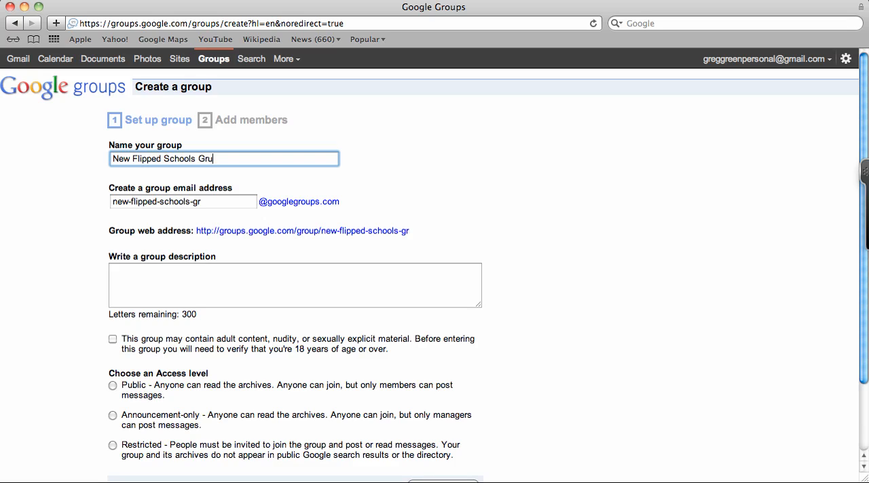
type("u")
key("BackSpace")
key("BackSpace")
type("oup")
- Write the group description "This is a group of teachers and educators just starting to use groups"
left_click(145, 284)
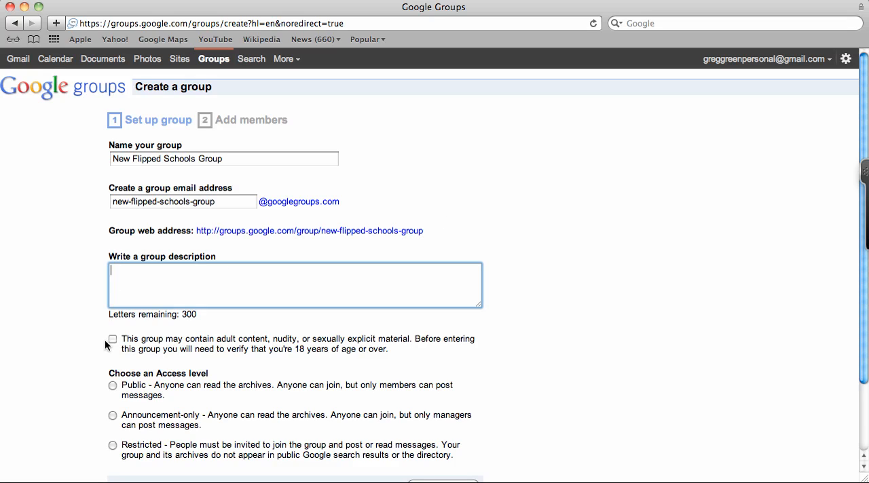
type("This is a group of teachers a")
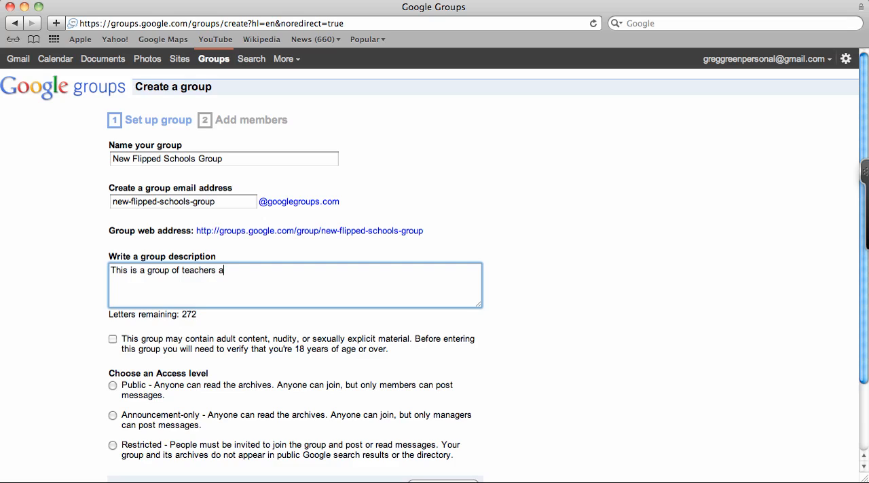
type("nd educators just star")
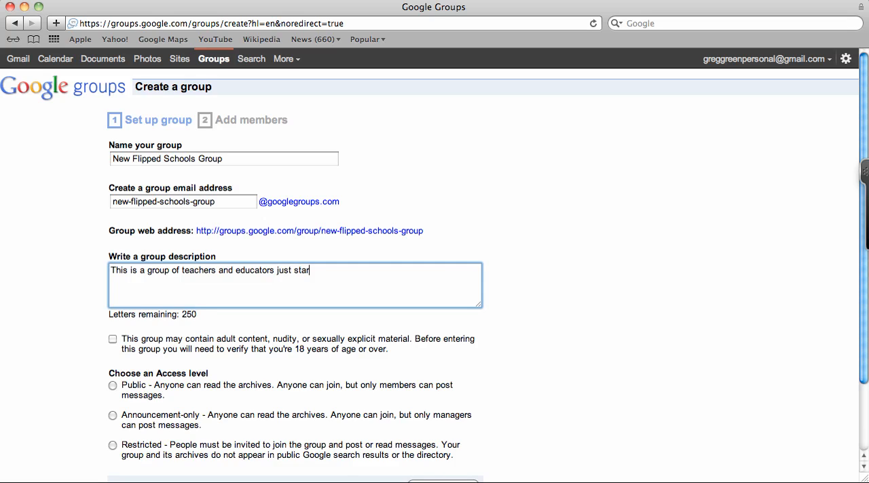
type("ting to use groups")
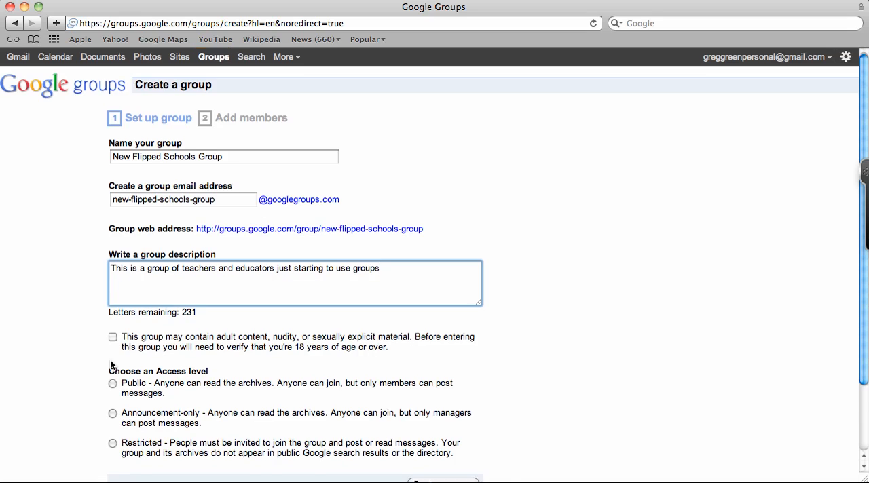
- Set the access level to Restricted and create the group, entering the characters from the verification picture
scroll(110, 363, "down", 3)
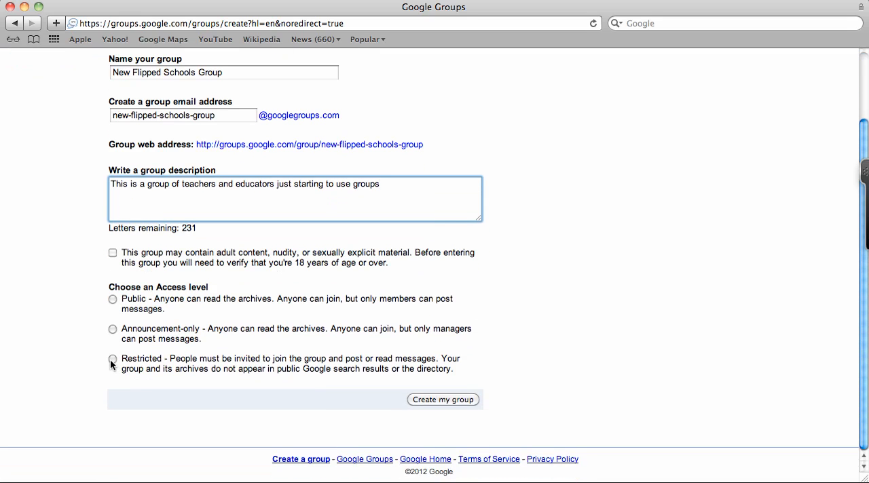
left_click(114, 360)
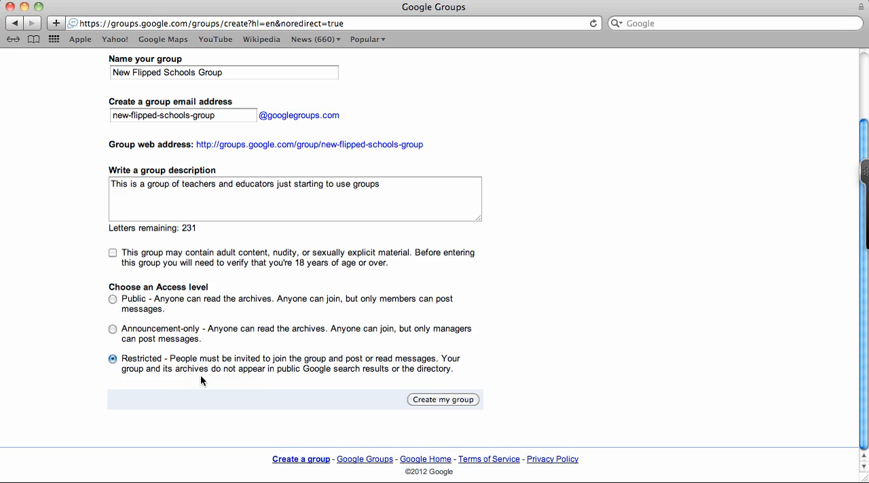
left_click(438, 400)
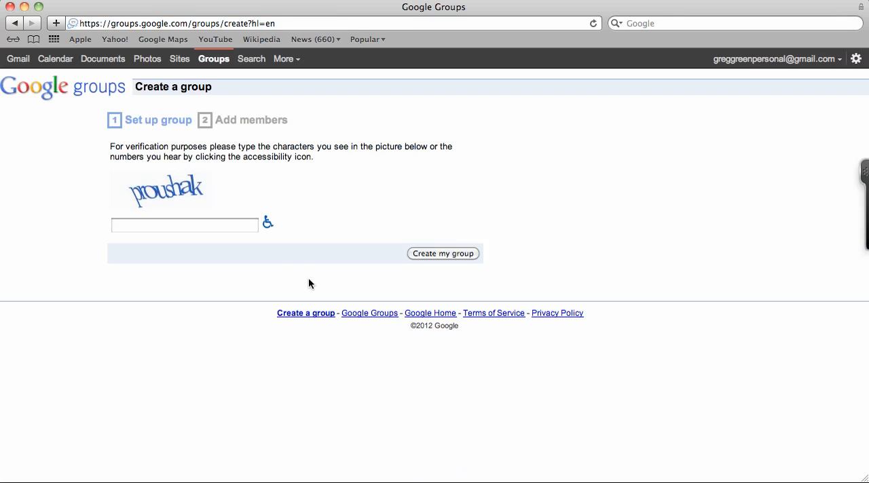
left_click(141, 228)
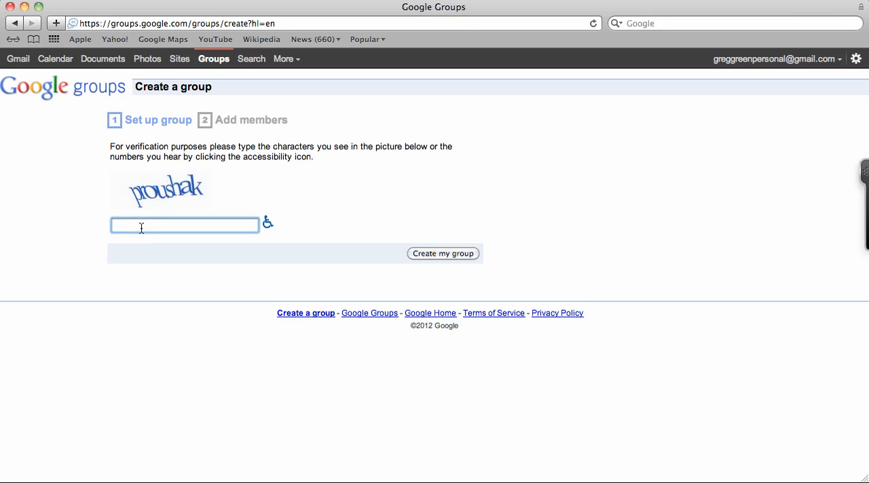
type("proushak")
left_click(458, 254)
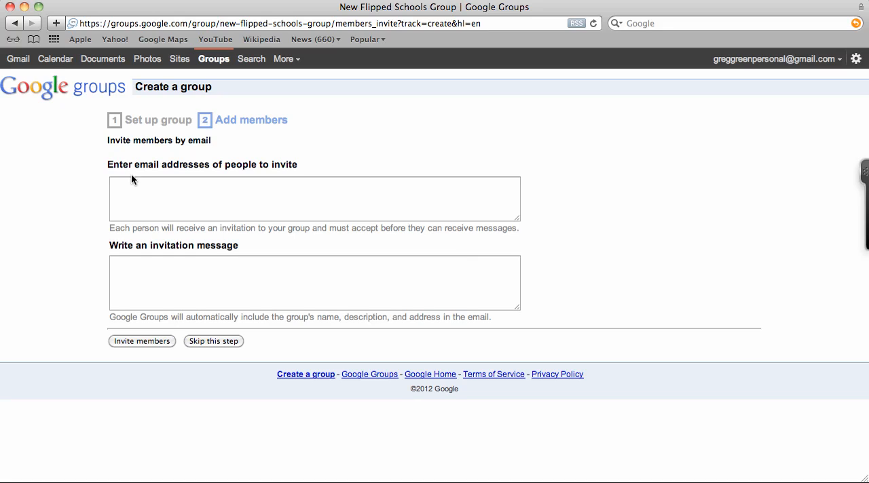
- Enter the invitee's e-mail address in the list of people to invite to the group
left_click(136, 197)
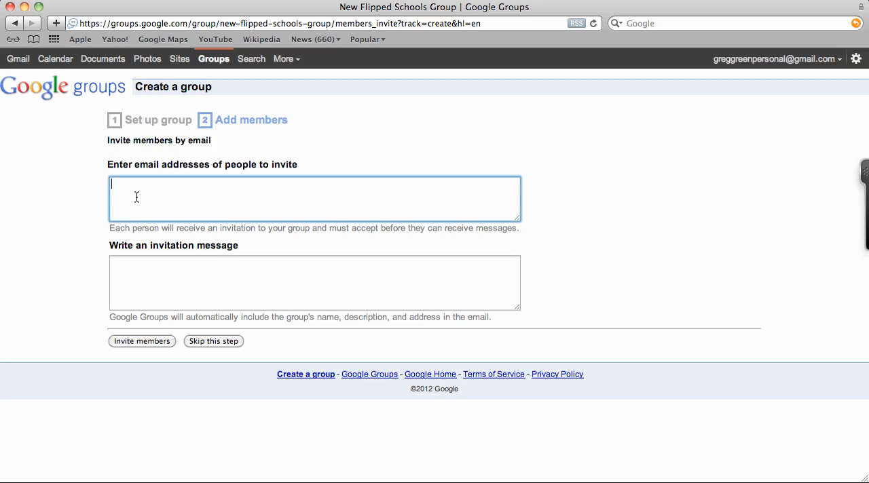
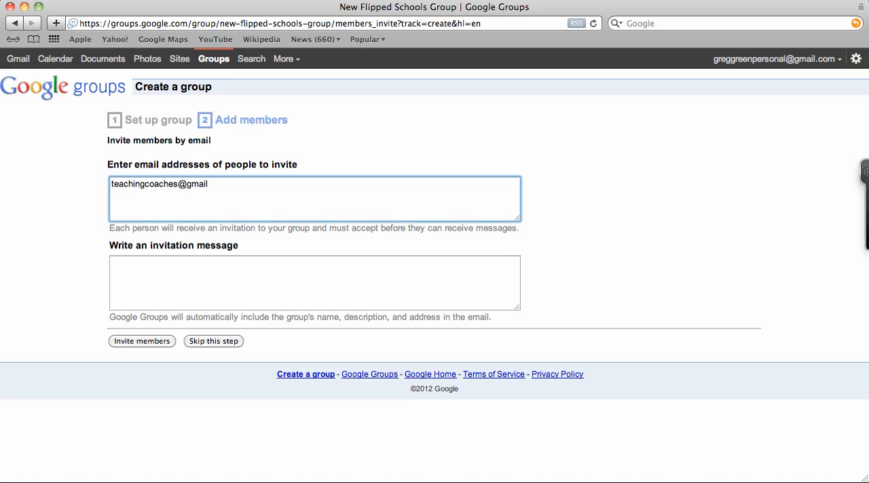
key("Tab")
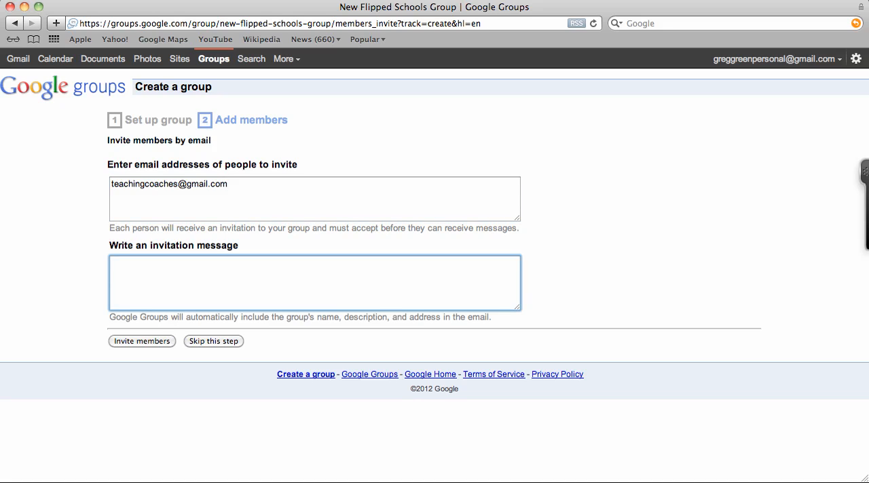
- Write the invitation message "Welcome and thanks for being part of our group!" and send the invitation
type("Welcome and thanks for b")
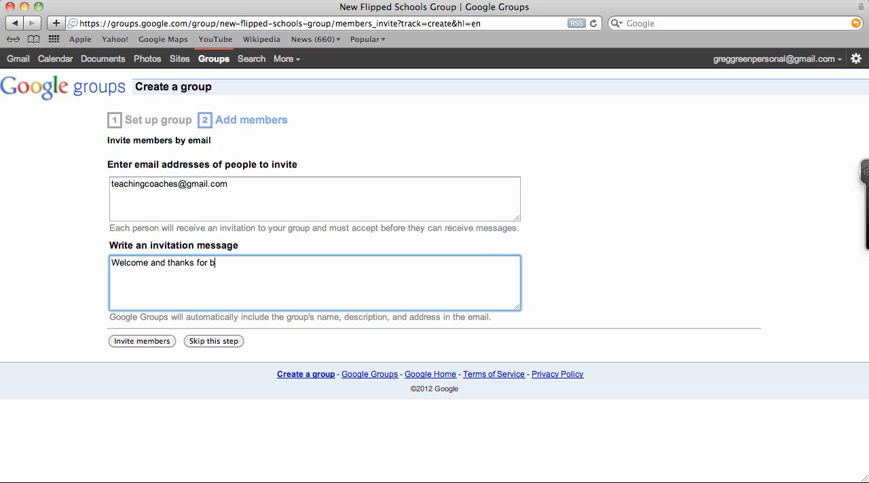
type("eing part of our group")
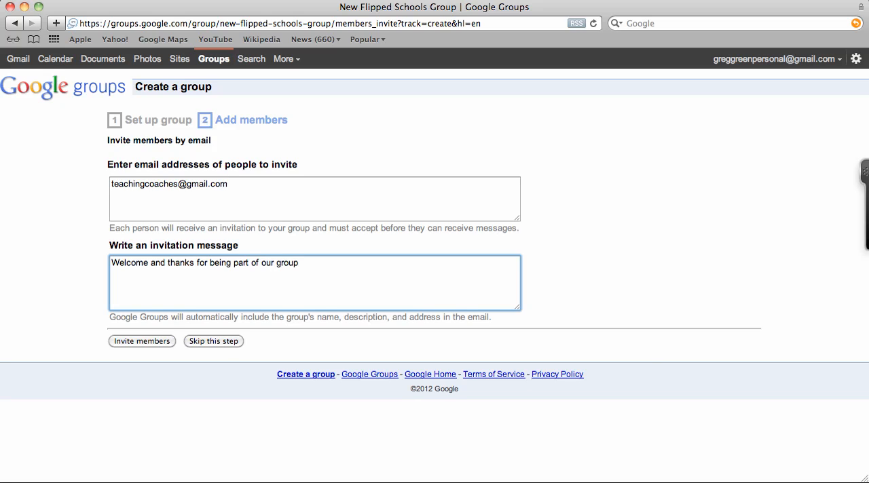
type("!")
left_click(147, 341)
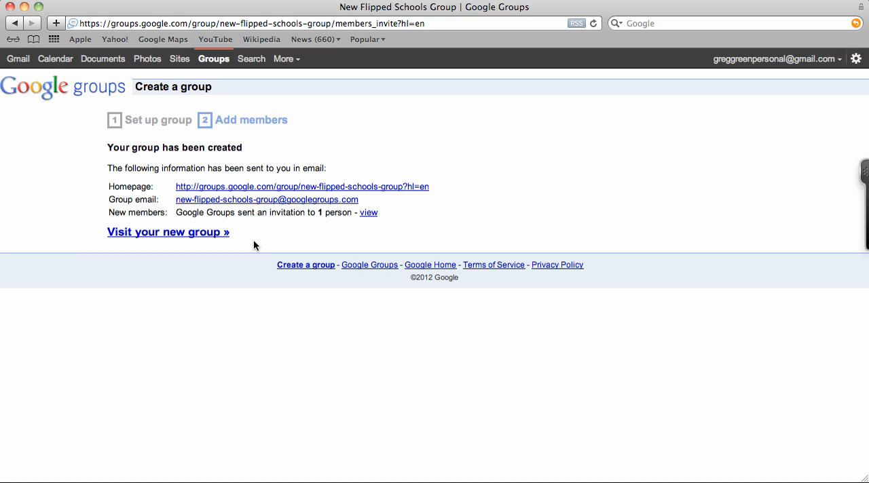
- Visit the new group and view its new-discussion form and Members page
left_click(213, 232)
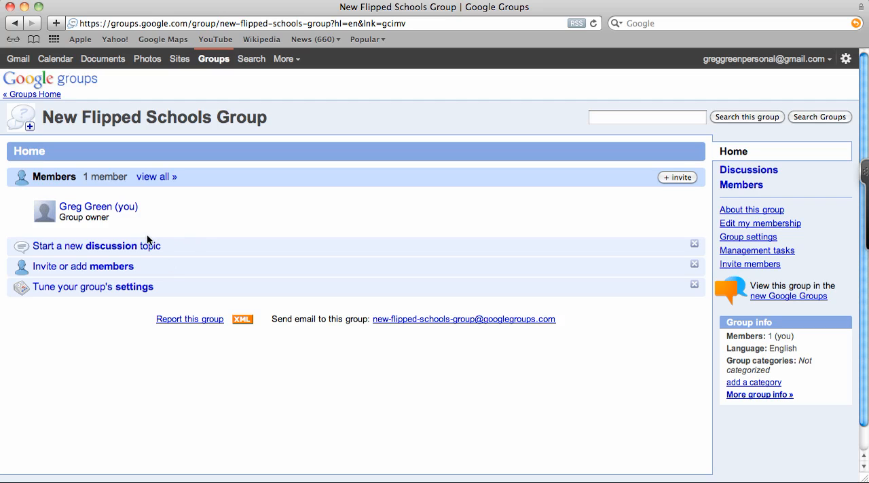
left_click(115, 246)
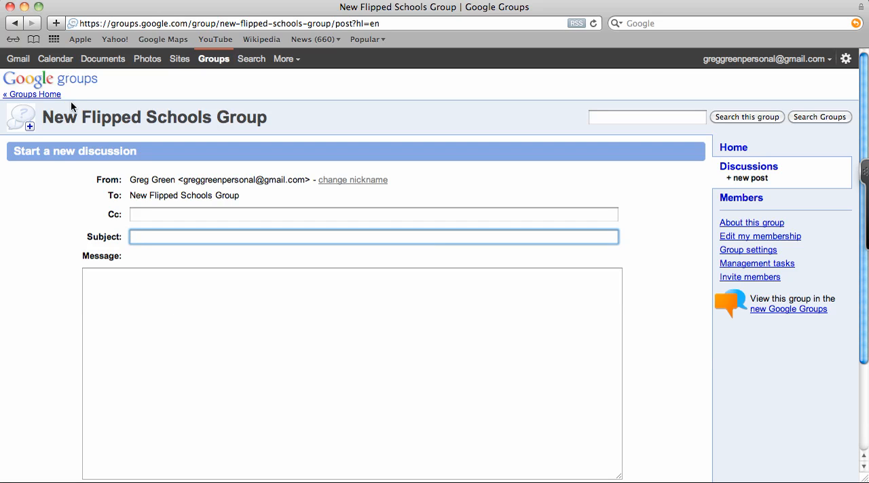
left_click(737, 196)
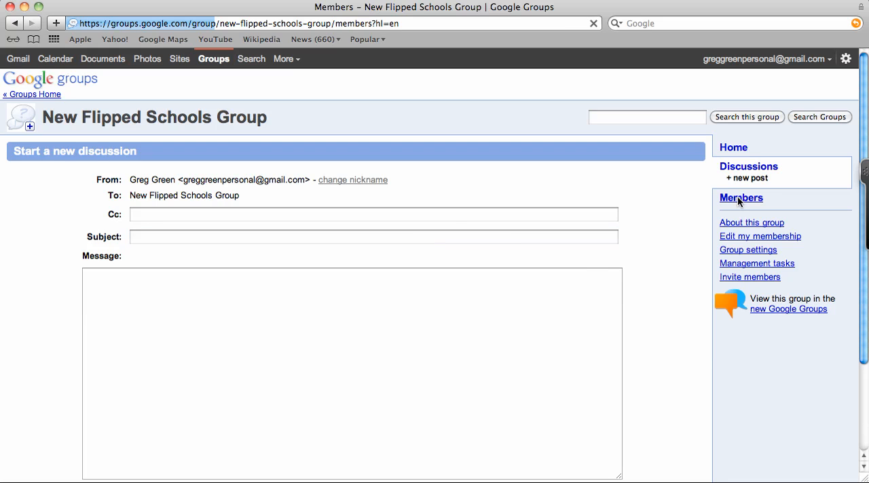